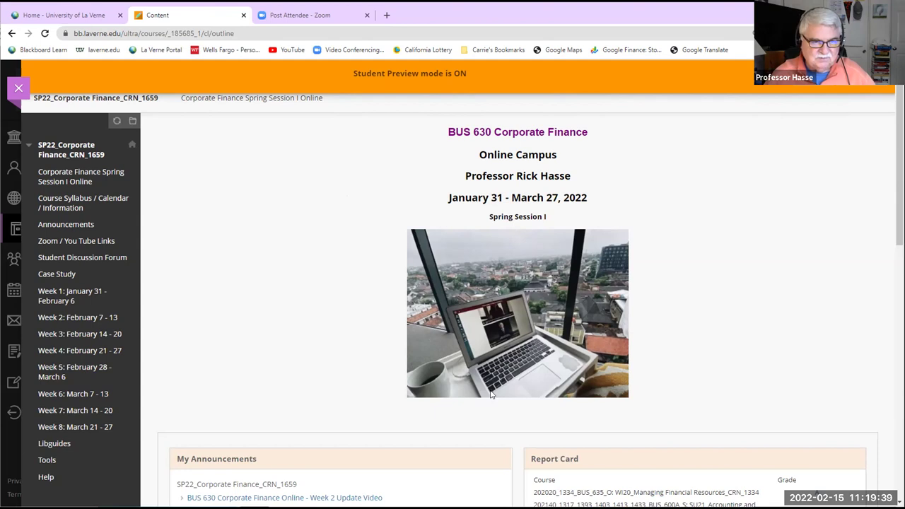
Open the Week 3: February 14 - 20 page and skim its agenda and In Class Review notes
click(87, 338)
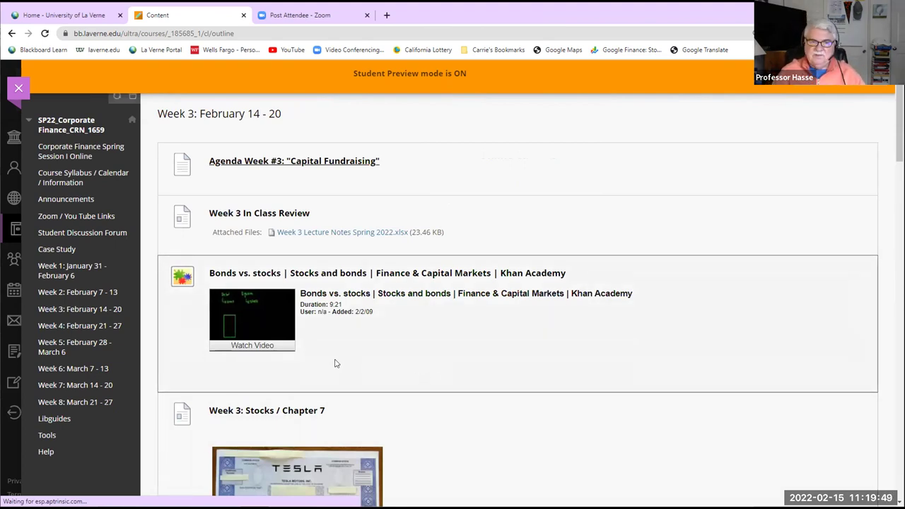
scroll(526, 399, down, 3)
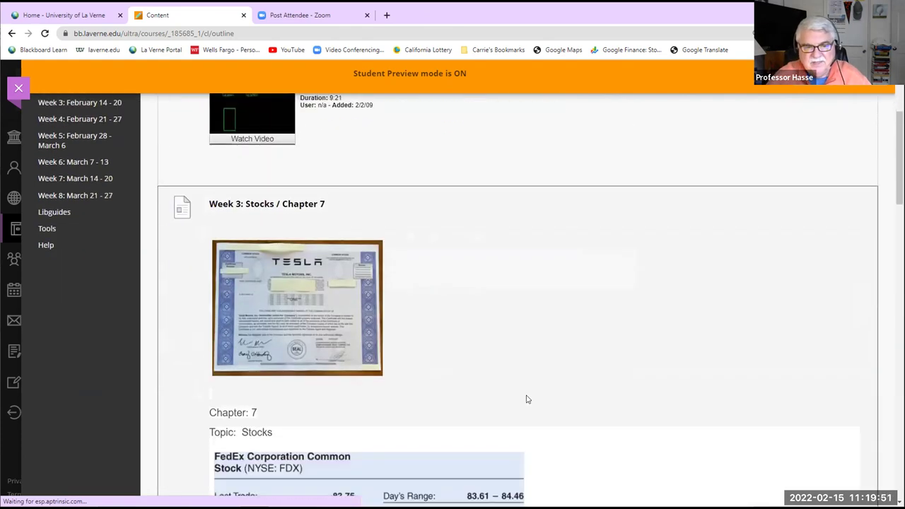
scroll(526, 399, down, 10)
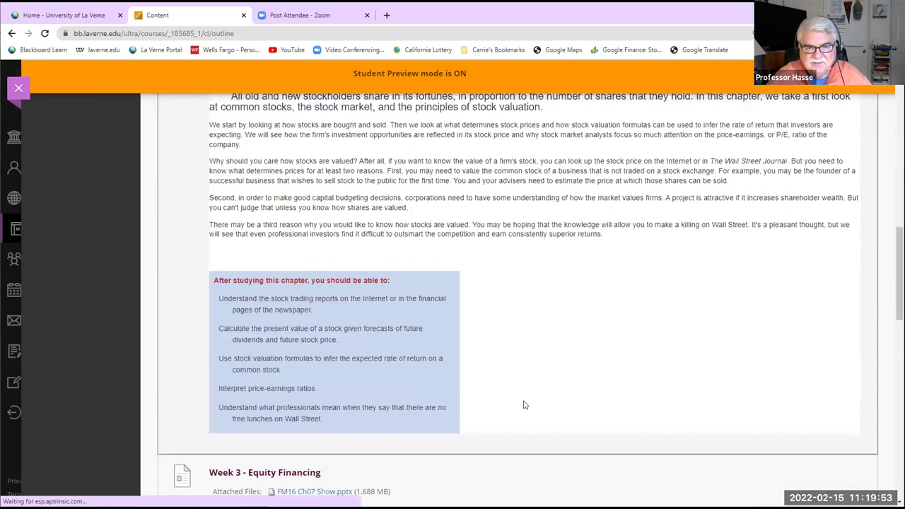
scroll(523, 405, down, 3)
scroll(523, 405, down, 2)
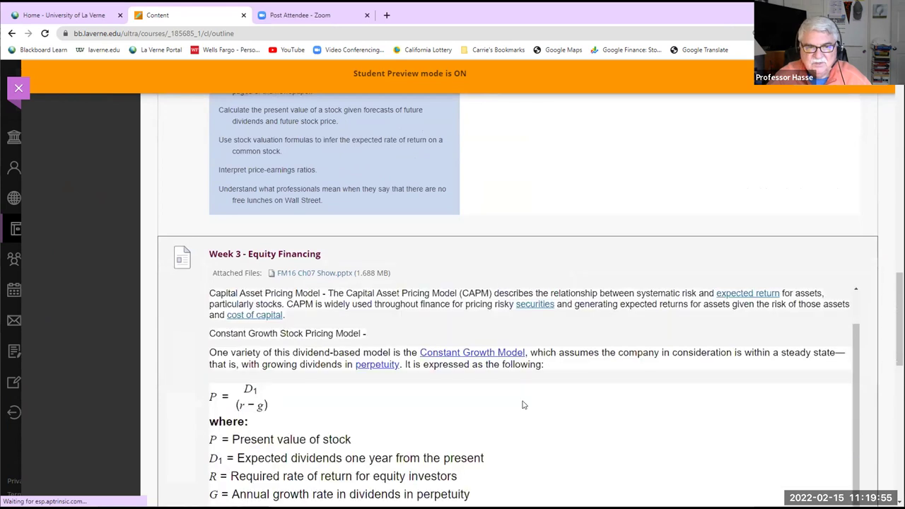
scroll(524, 405, up, 2)
scroll(523, 405, down, 6)
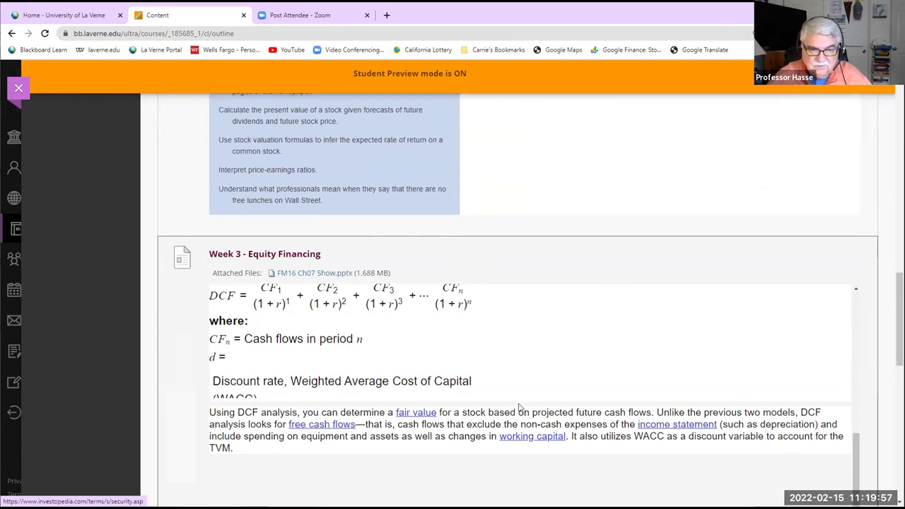
scroll(520, 407, down, 3)
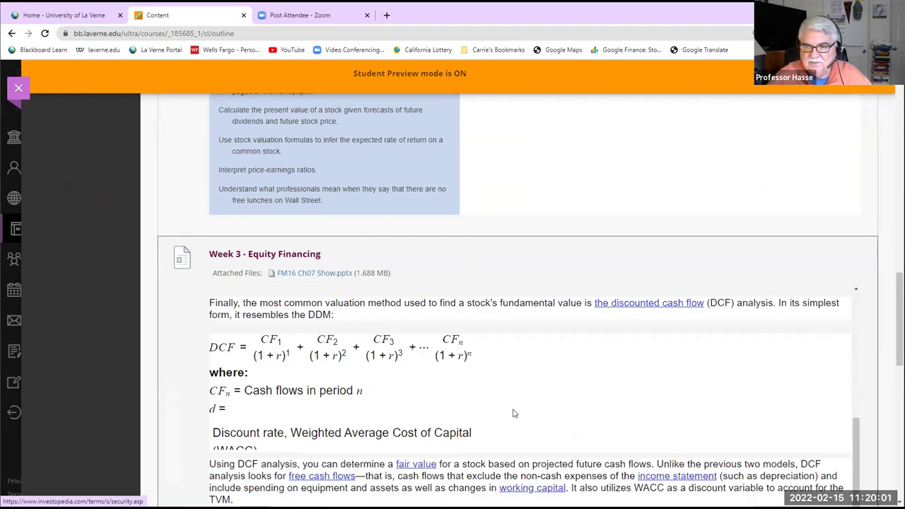
scroll(509, 414, up, 10)
scroll(501, 413, up, 3)
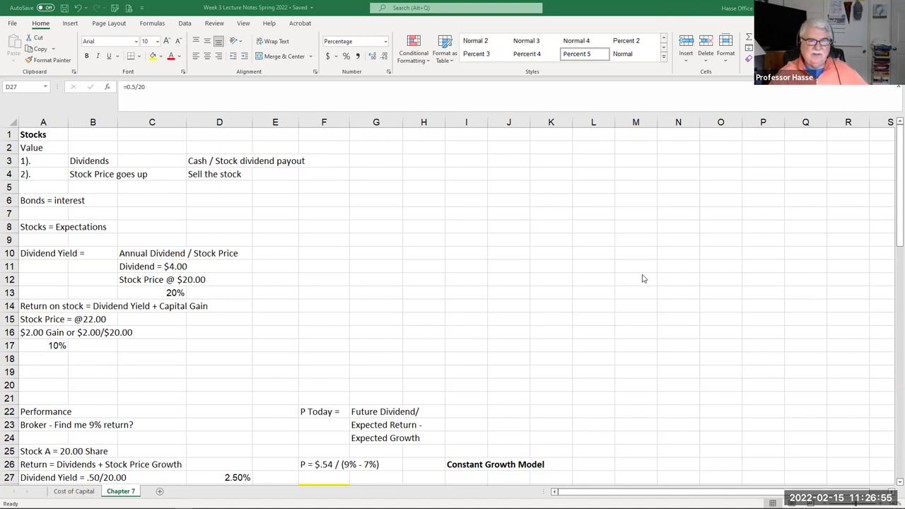
click(161, 293)
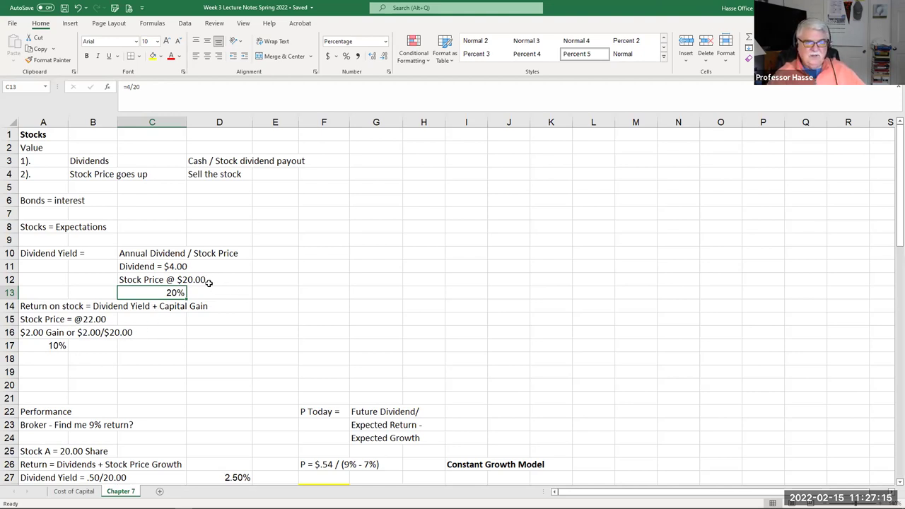
click(145, 280)
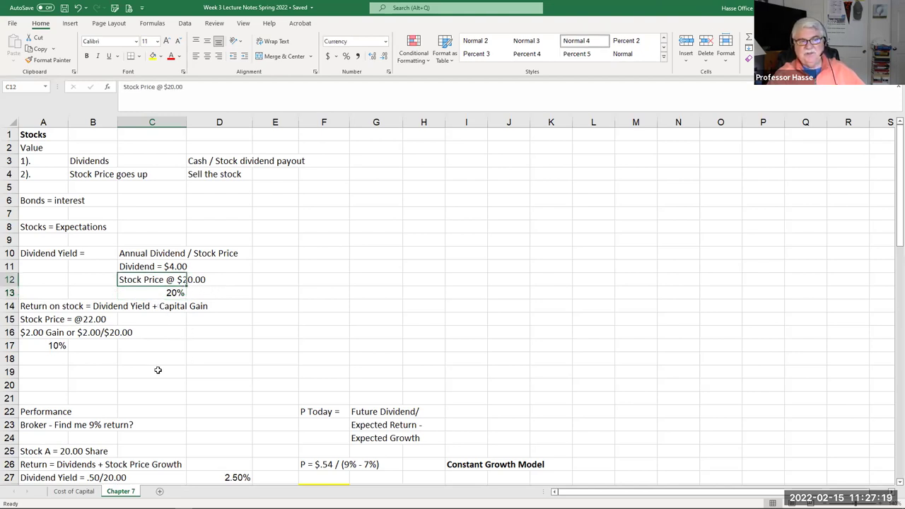
click(88, 320)
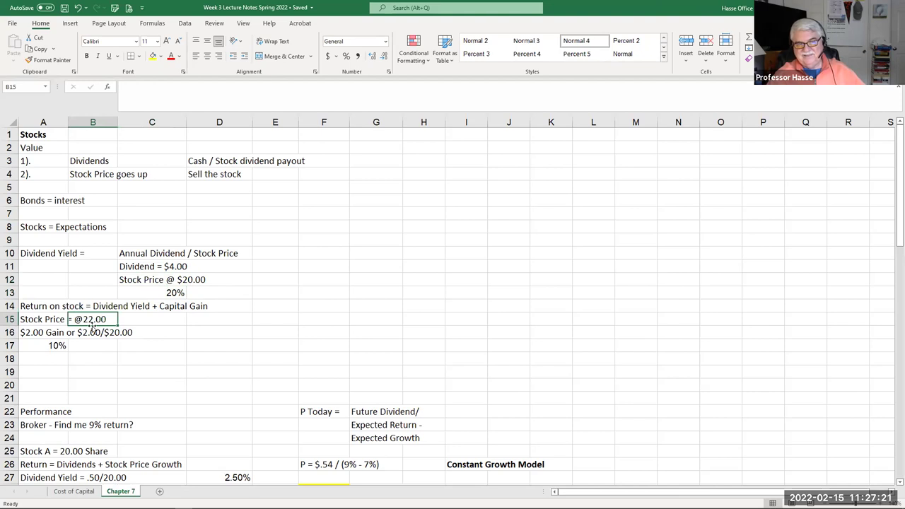
click(39, 336)
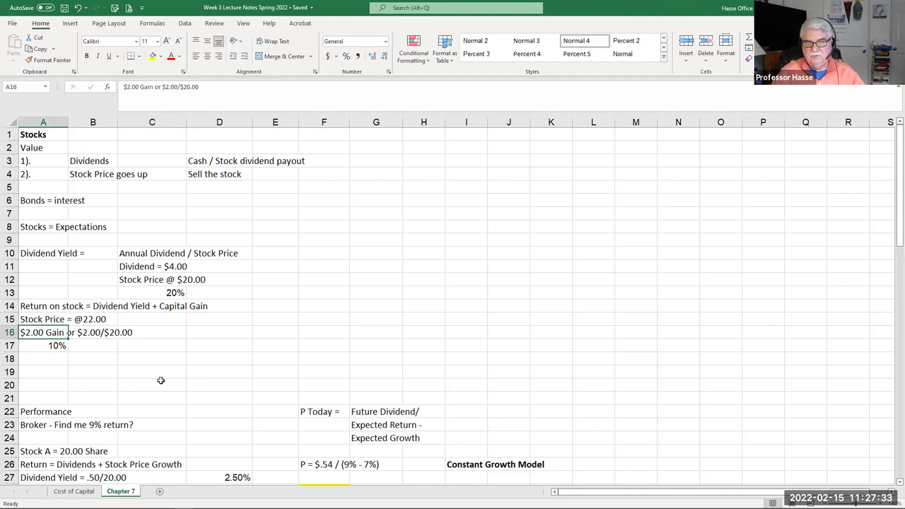
click(52, 346)
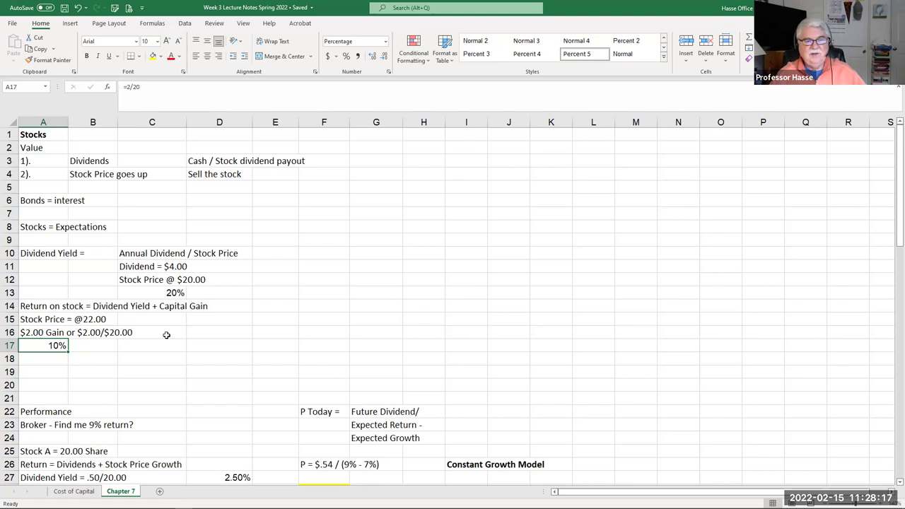
Select F28 to show the =0.54/0.02 formula behind the $27.00 model price
scroll(210, 380, down, 3)
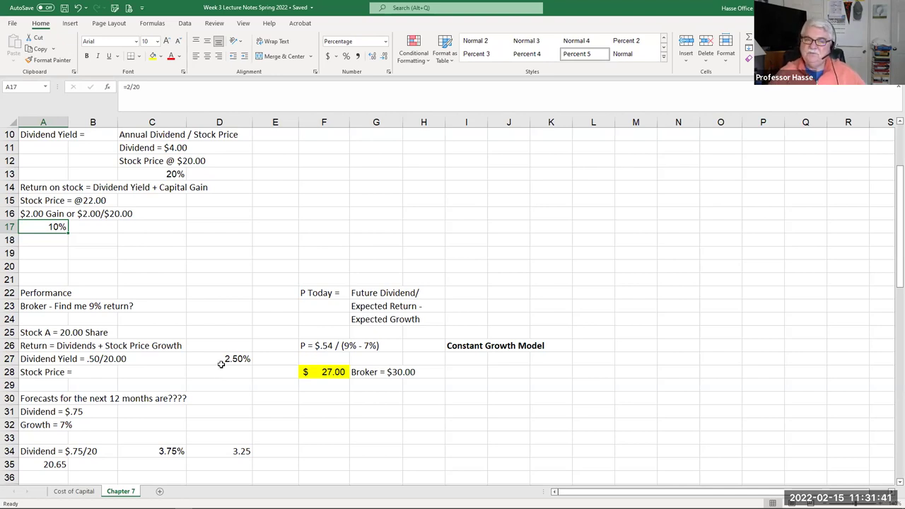
click(323, 372)
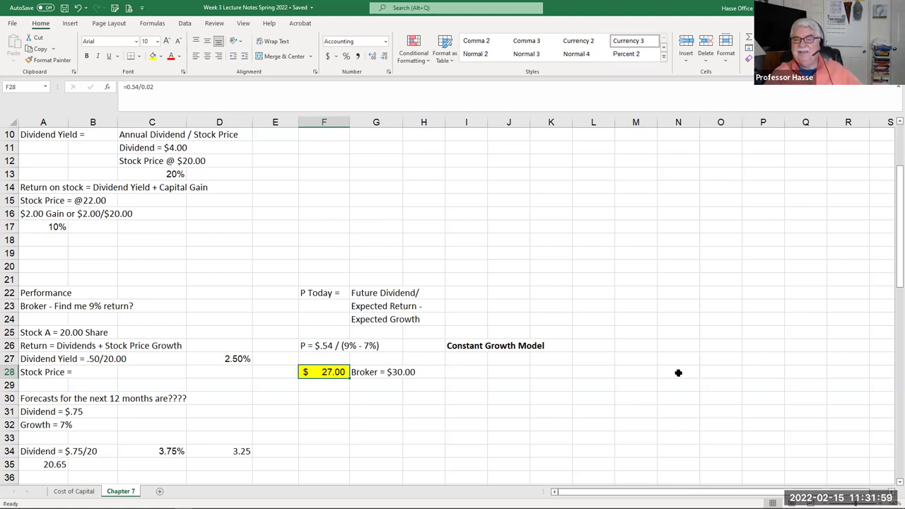
click(382, 372)
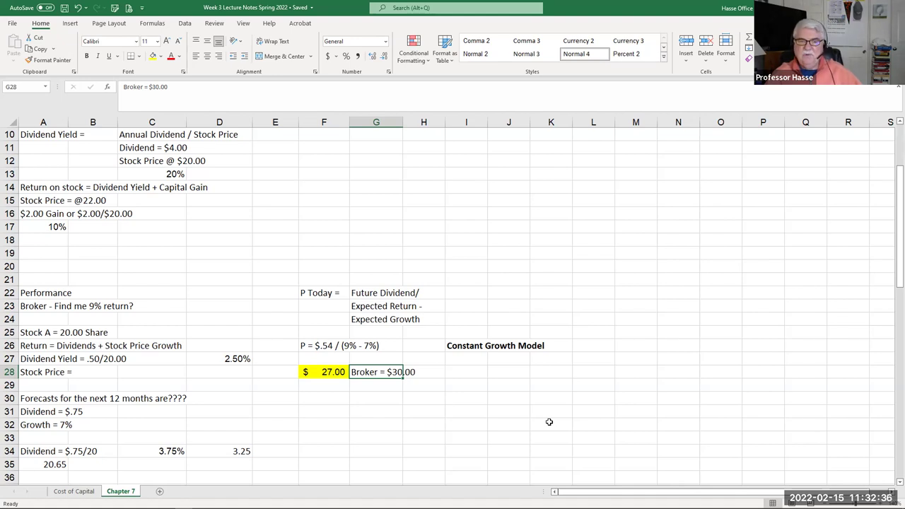
click(333, 375)
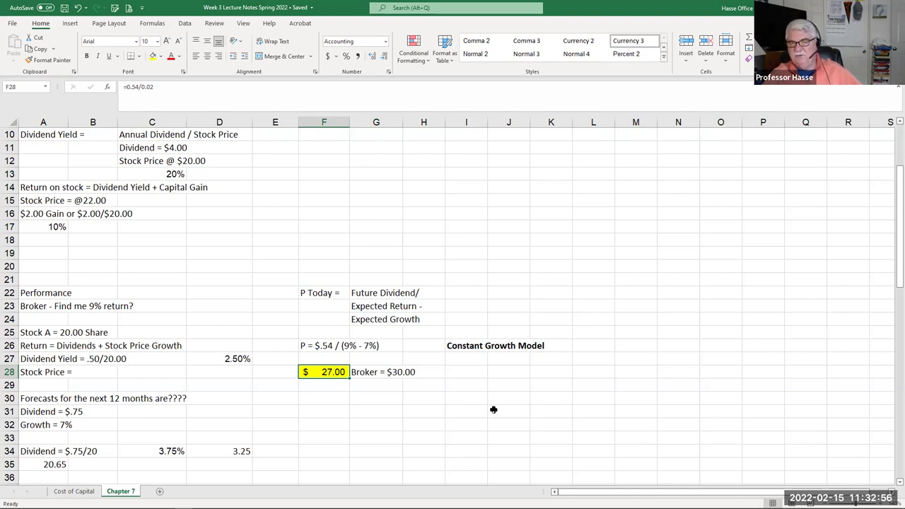
Edit G28 so it reads Broker = $20.00 instead of $30.00
click(357, 372)
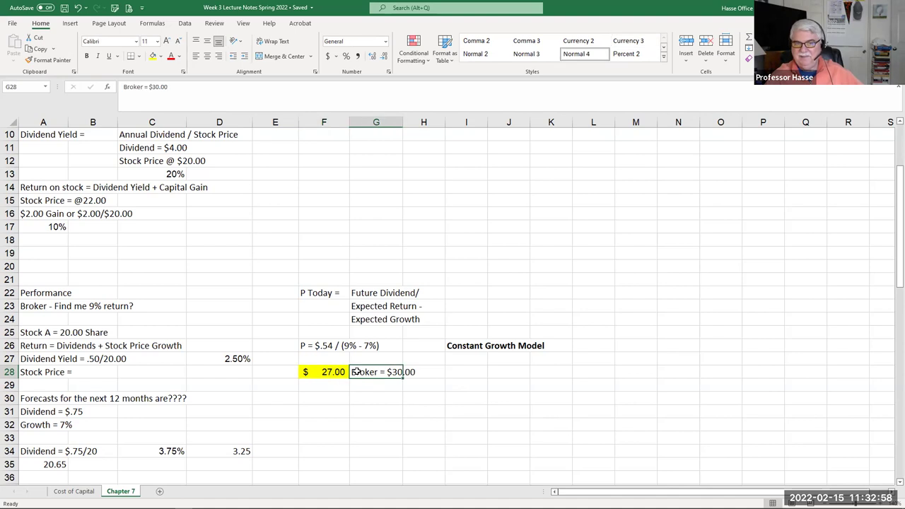
click(155, 90)
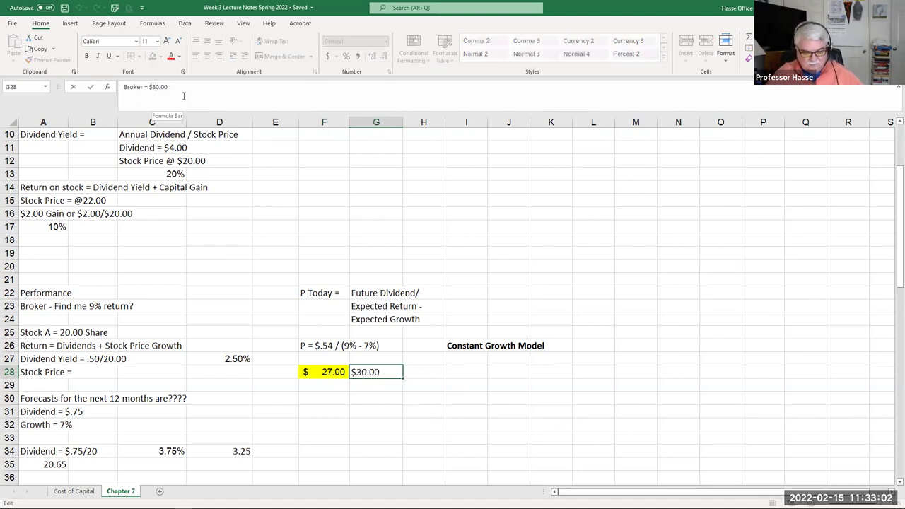
key(BackSpace)
text(2)
key(Return)
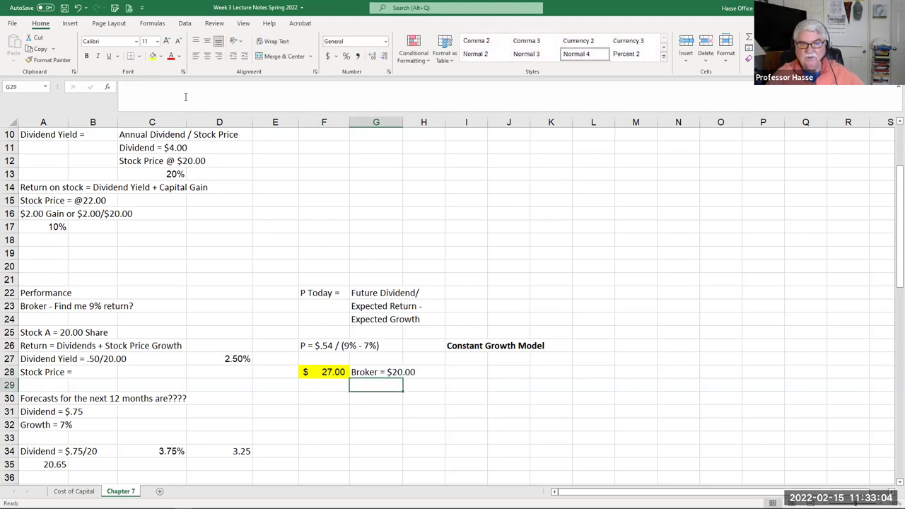
click(447, 371)
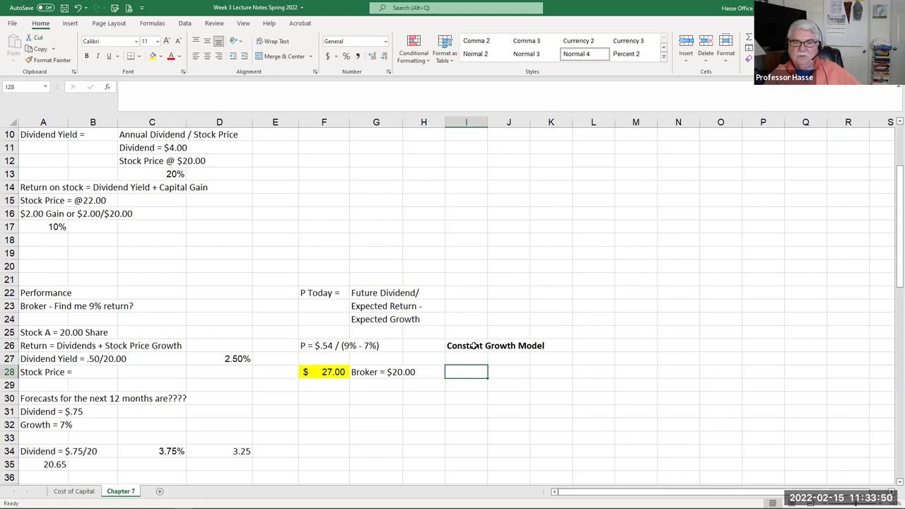
Edit G28 back to Broker = $30.00 beside the $27.00 (=0.54/0.02) value
click(325, 372)
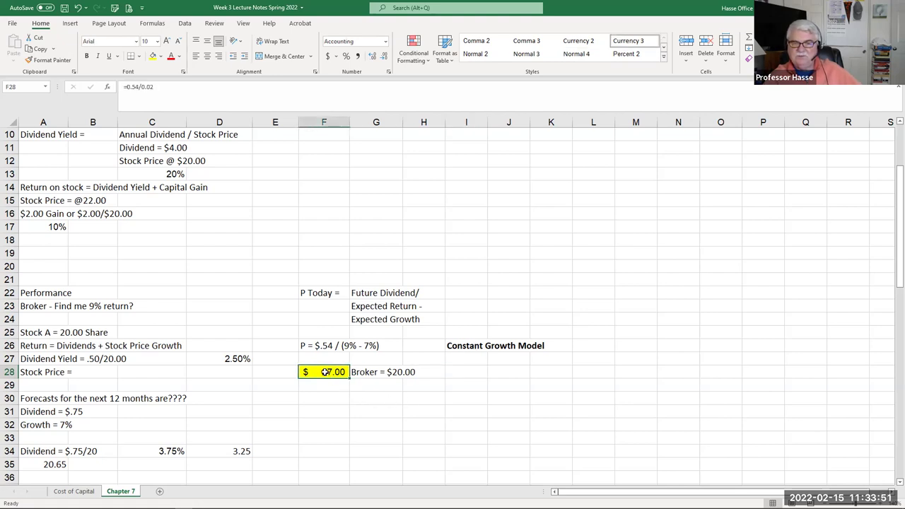
click(376, 373)
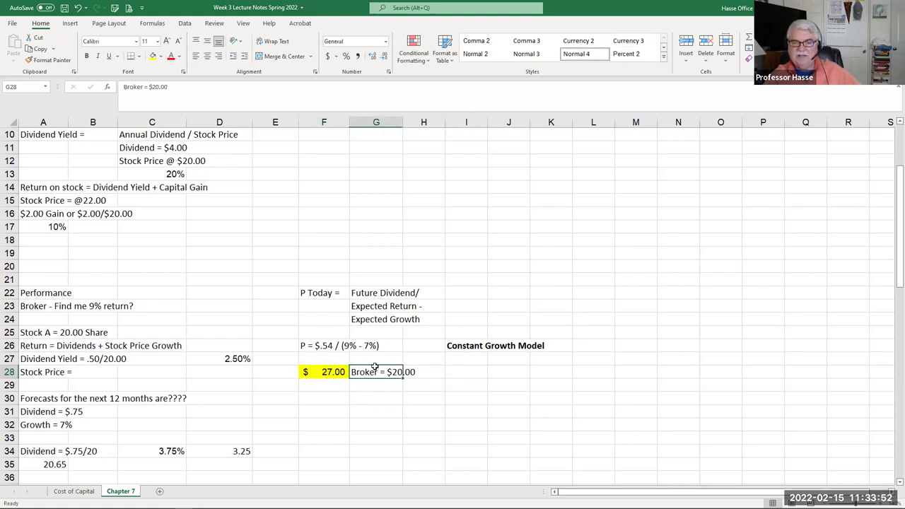
click(162, 90)
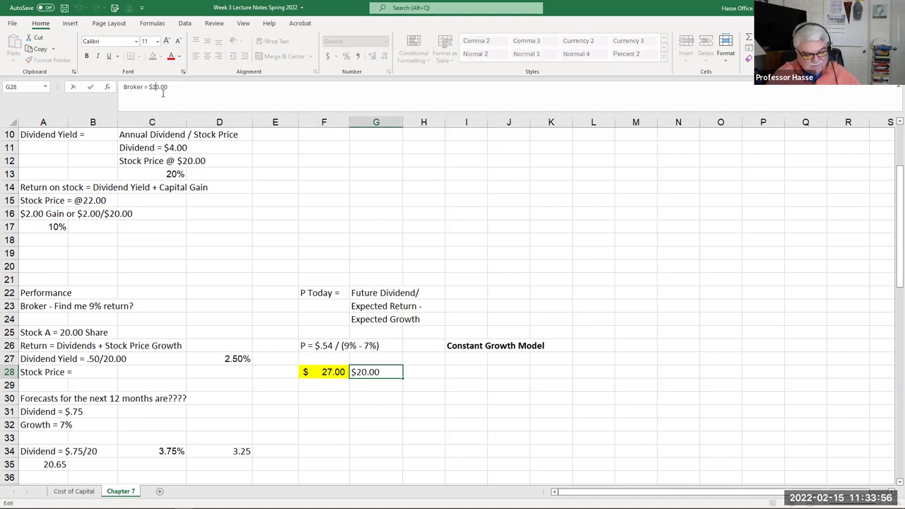
key(BackSpace)
text(3)
click(563, 338)
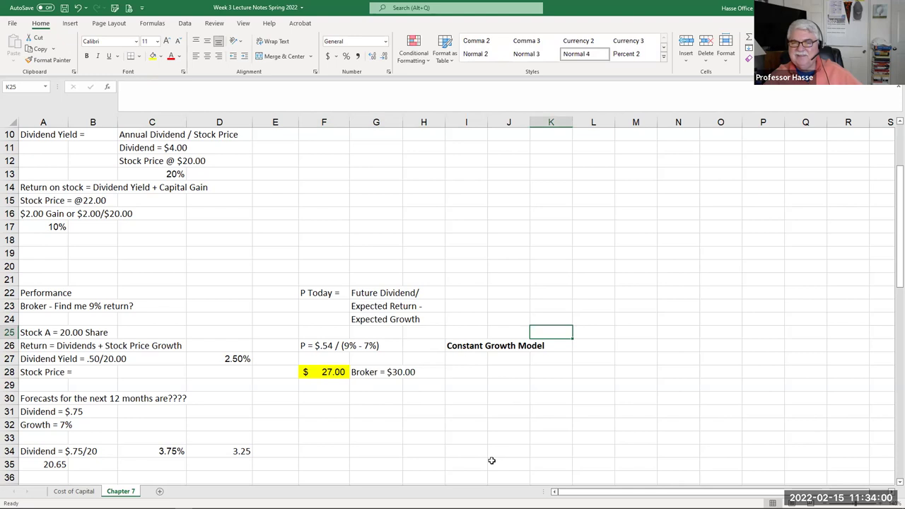
click(362, 378)
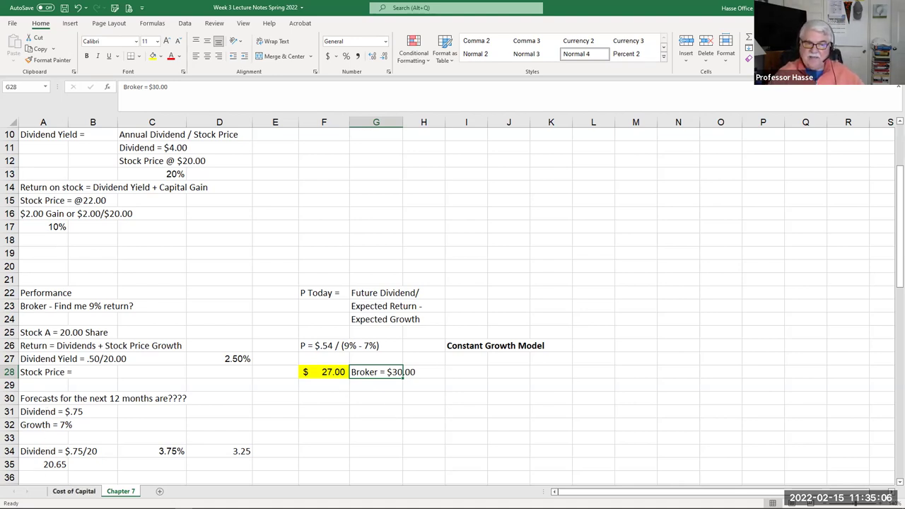
Go to the Cost of Capital sheet showing 11.88% CAPM cost of equity
click(74, 491)
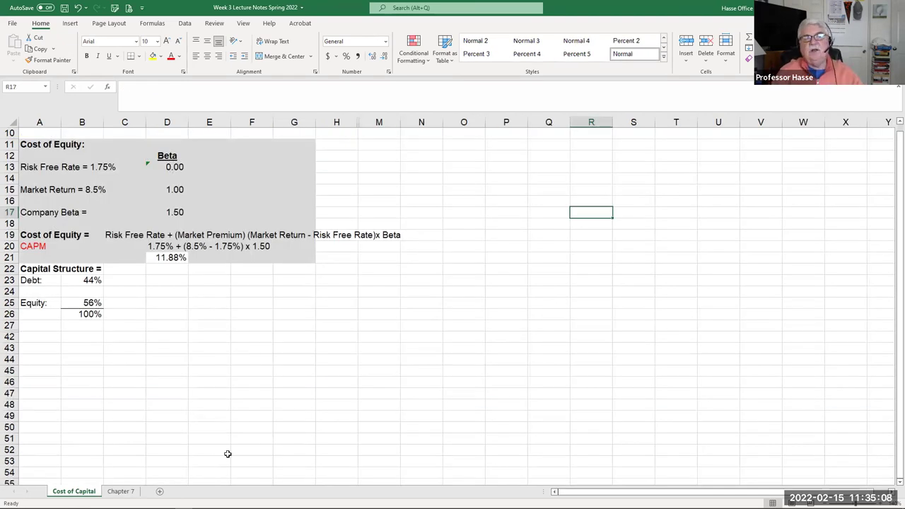